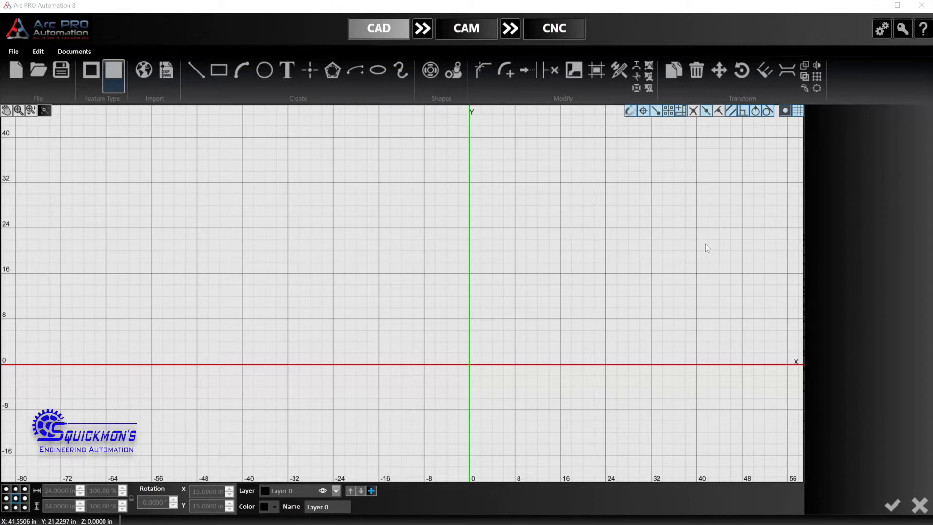
Step: Draw the outer circle centred at 24, 24 with a 12-inch radius
left_click(673, 316)
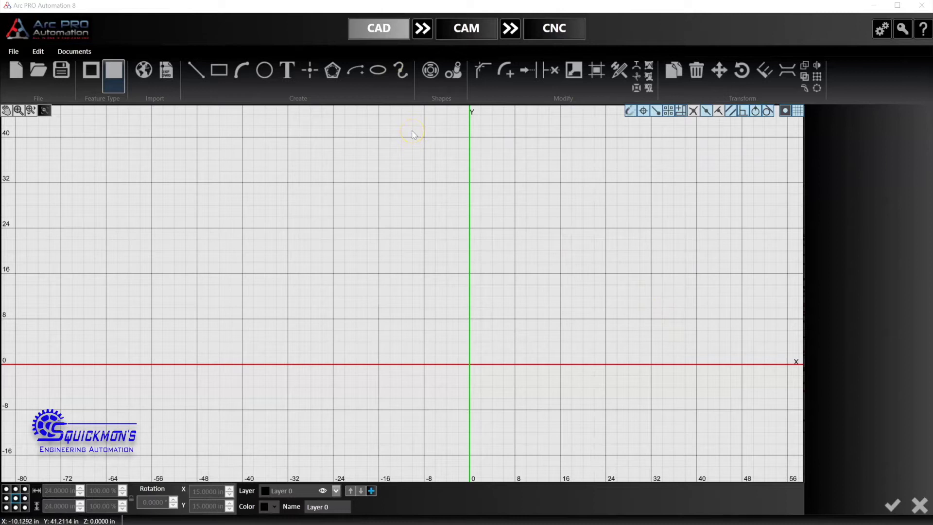
left_click(263, 80)
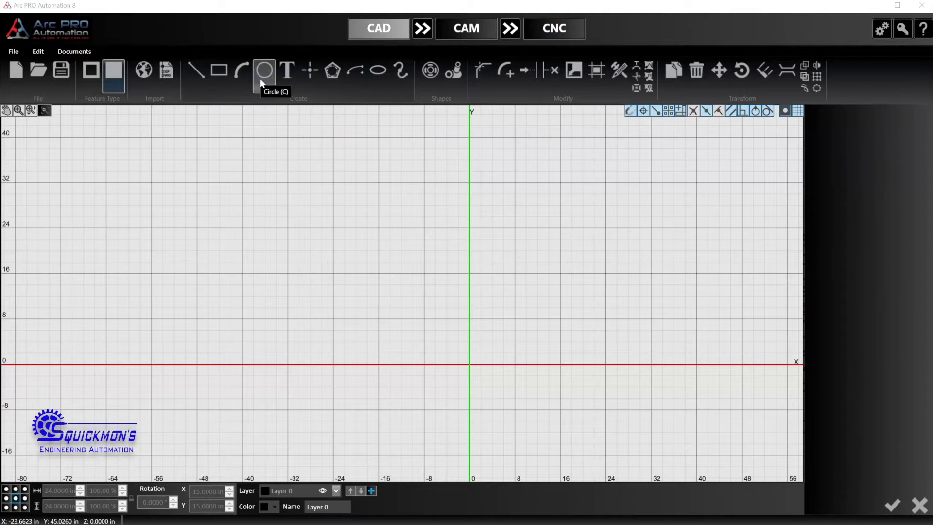
left_click(265, 76)
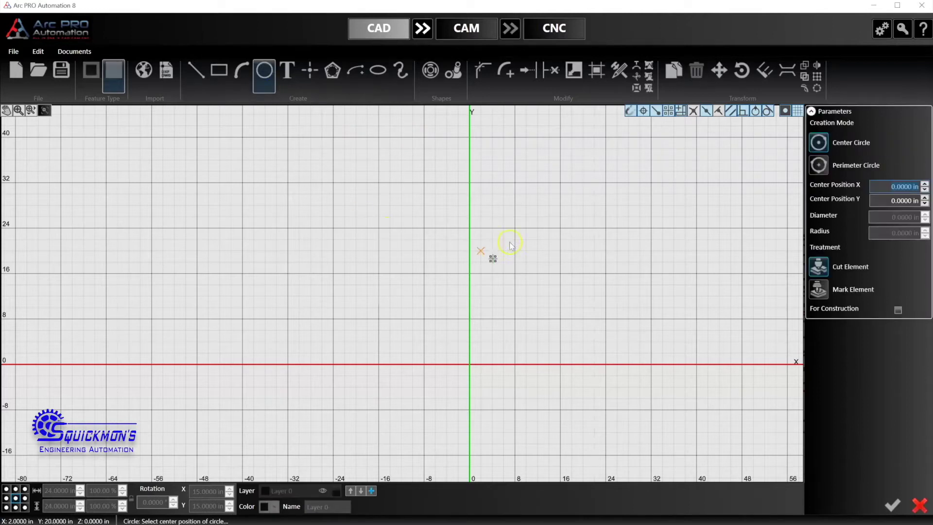
left_click(605, 227)
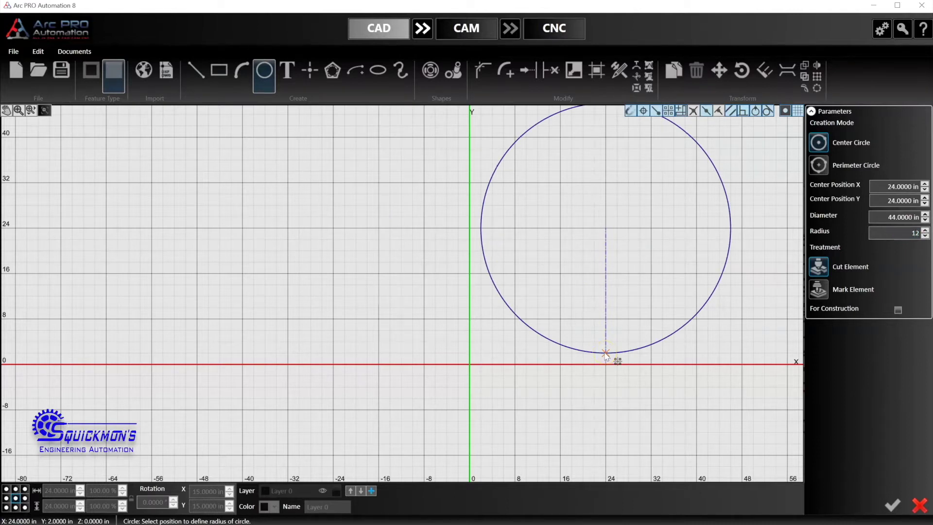
key("Return")
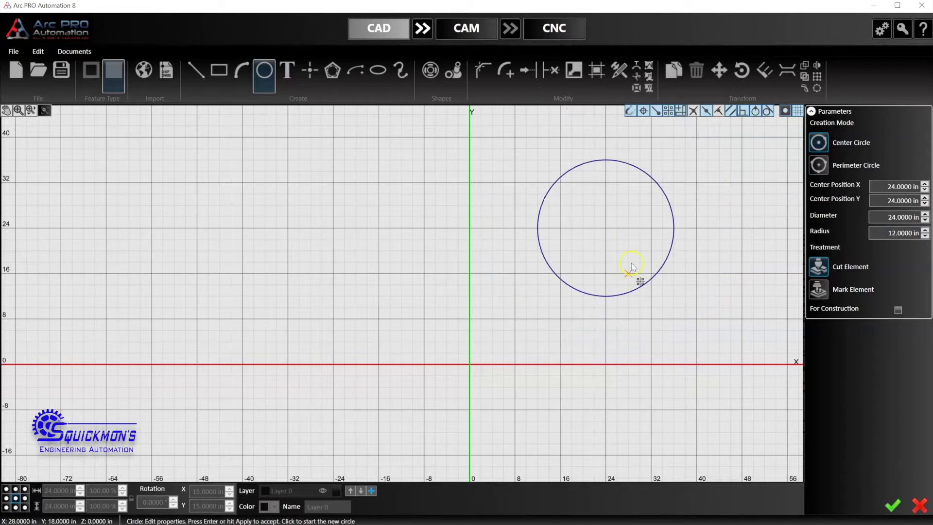
Step: Add a 9-inch-radius inner circle at the same centre and apply it
left_click(606, 229)
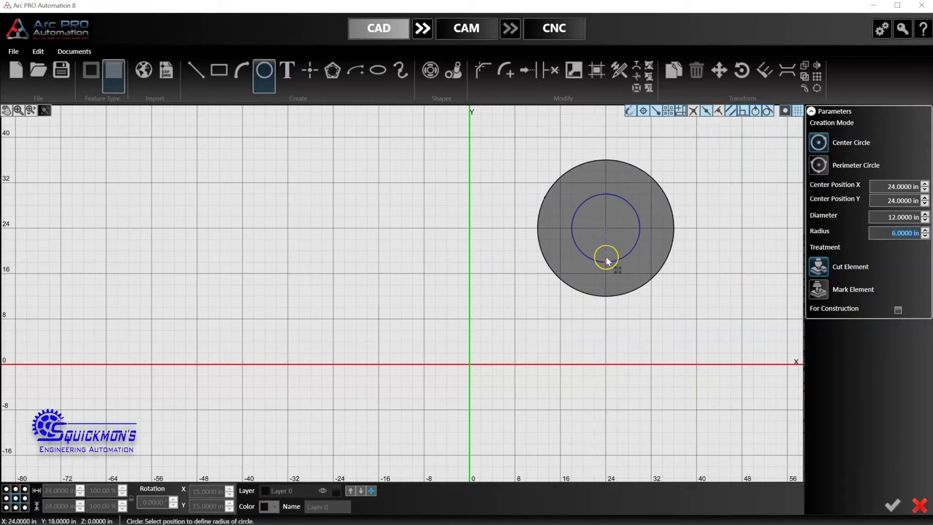
type("9")
key("Return")
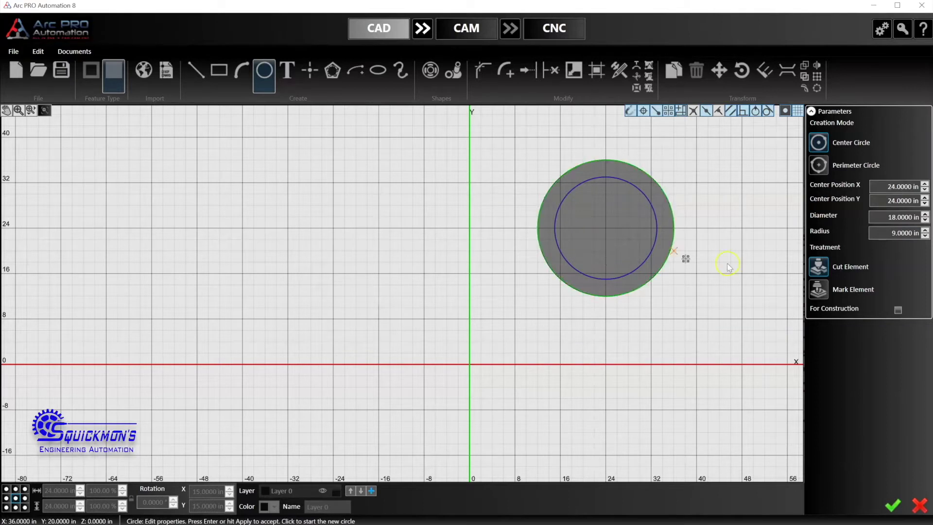
left_click(894, 506)
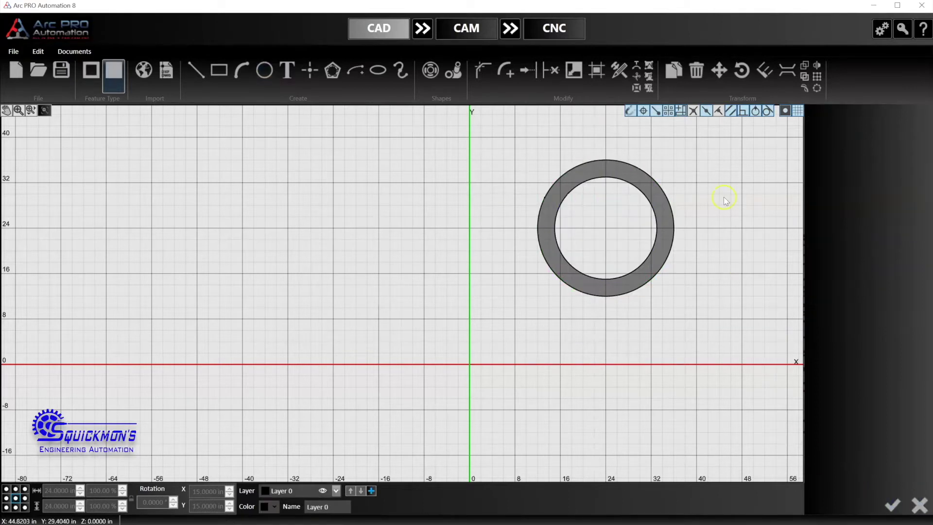
Step: Place 'Text Test Curved' in 1.7-inch Arial inside the top of the ring
scroll(604, 231, "down", 1)
scroll(657, 213, "up", 5)
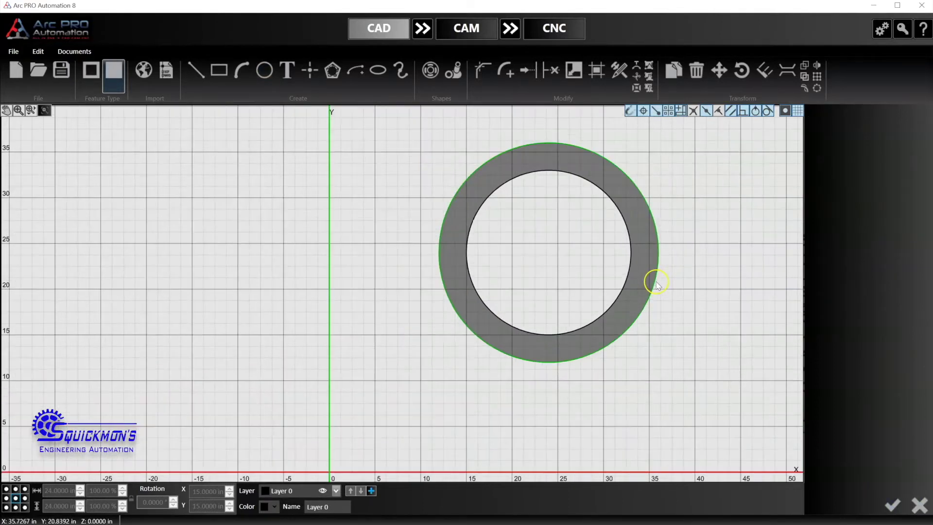
left_click(287, 74)
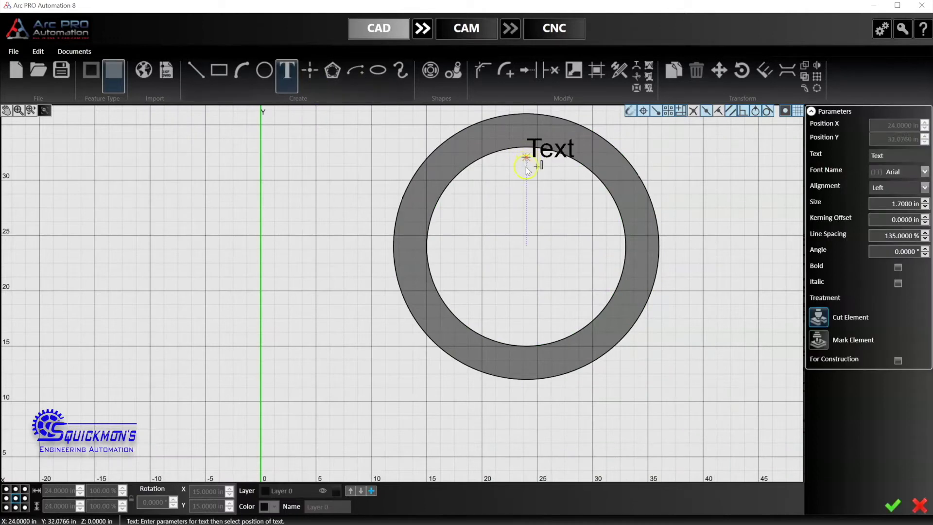
left_click(524, 197)
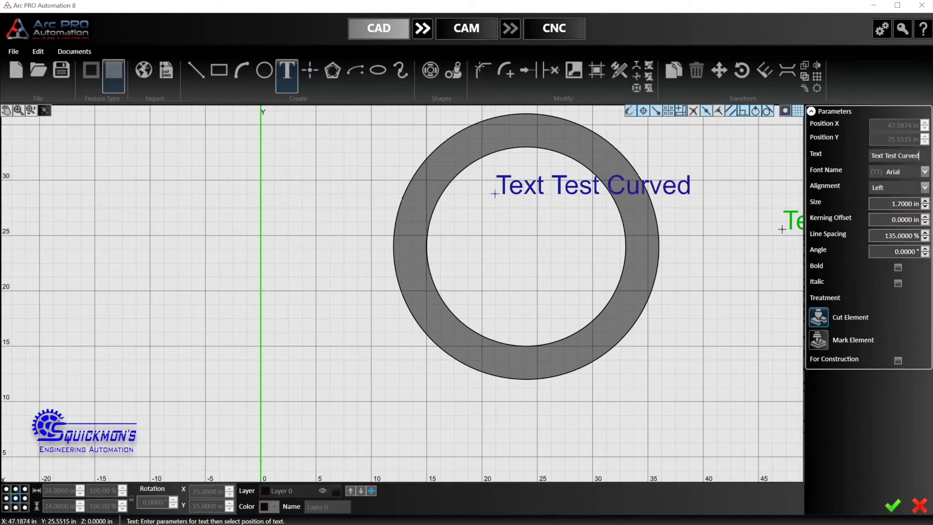
left_click(893, 507)
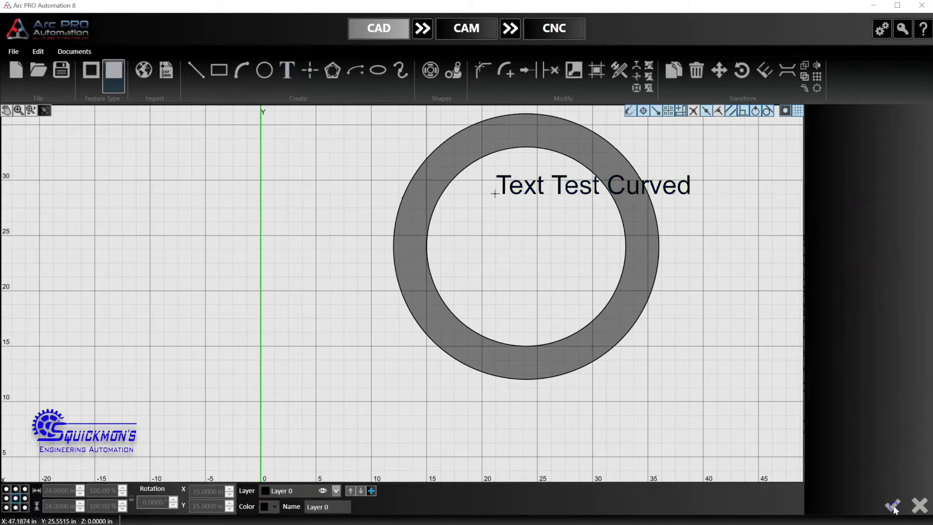
left_click(690, 195)
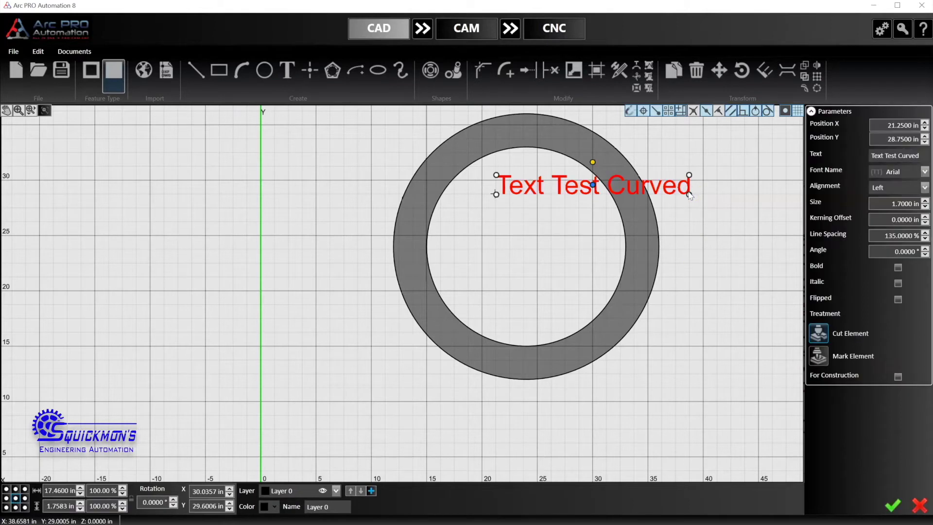
left_click(640, 65)
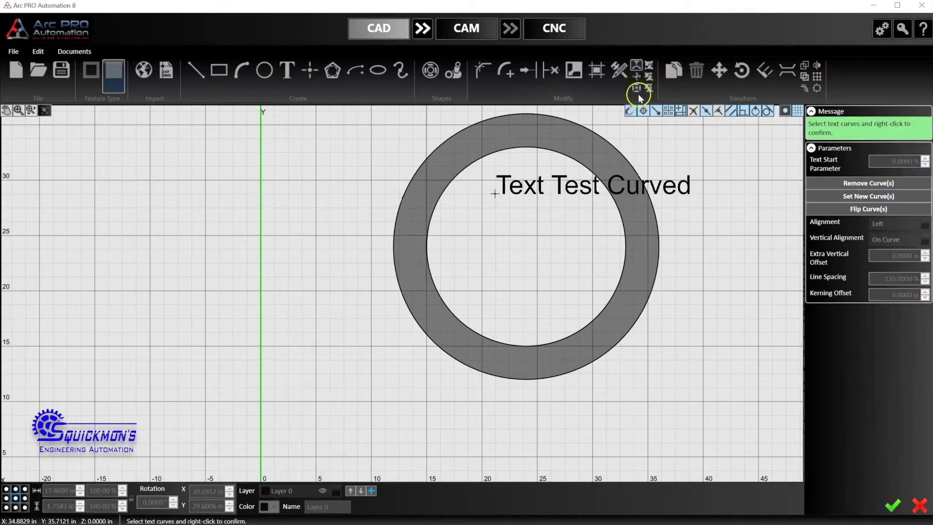
left_click(573, 159)
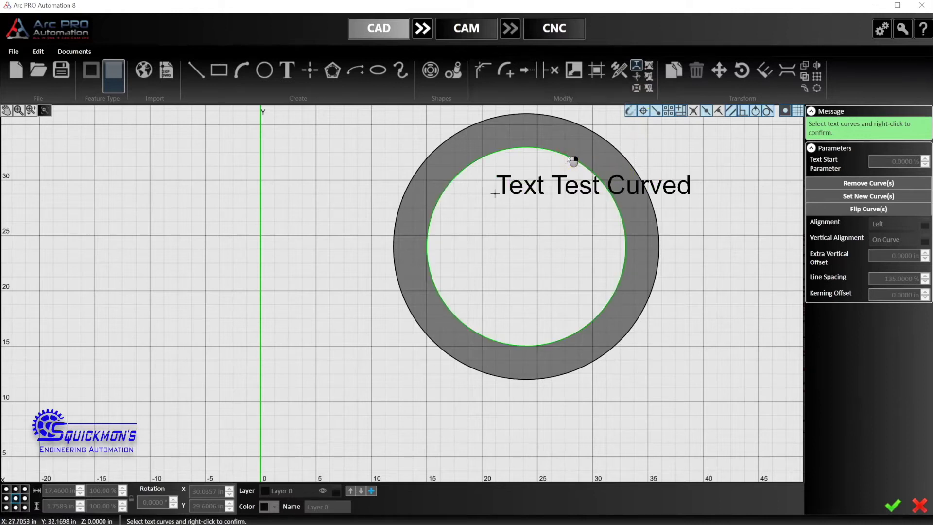
left_click(568, 154)
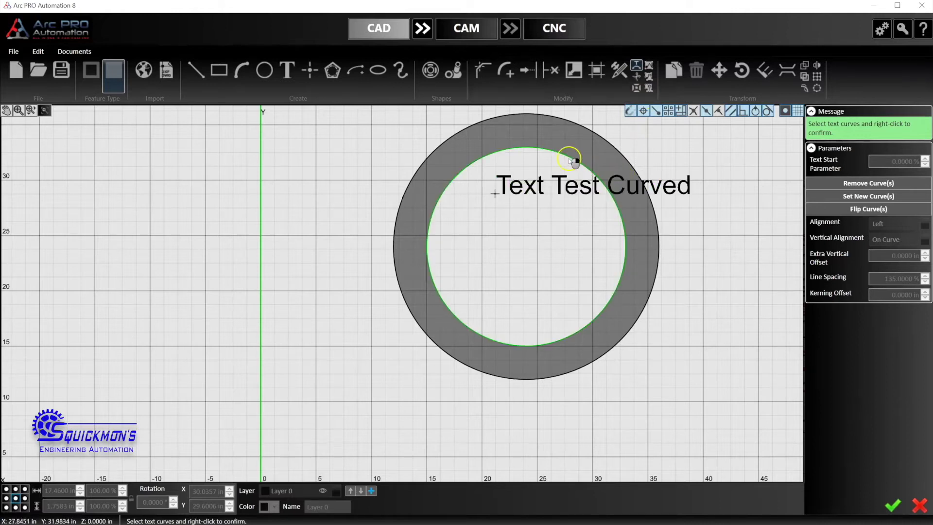
left_click(592, 189)
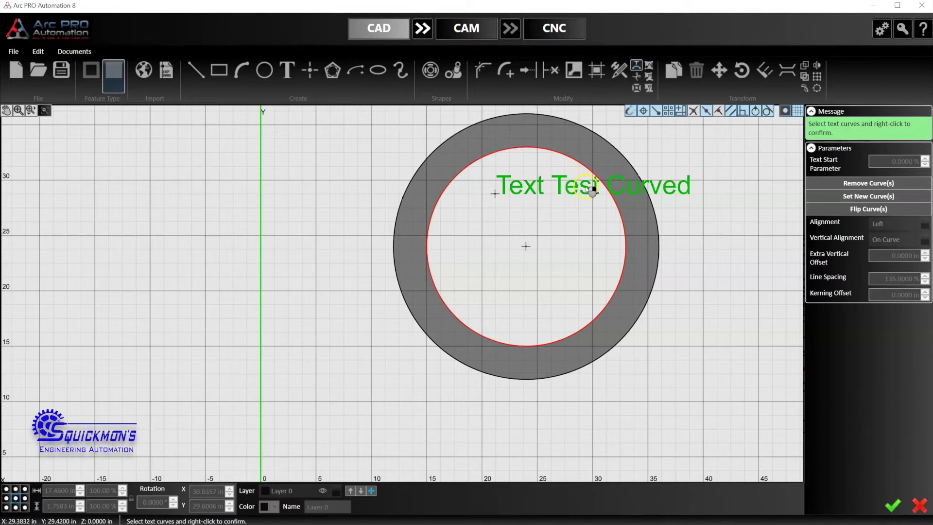
right_click(592, 189)
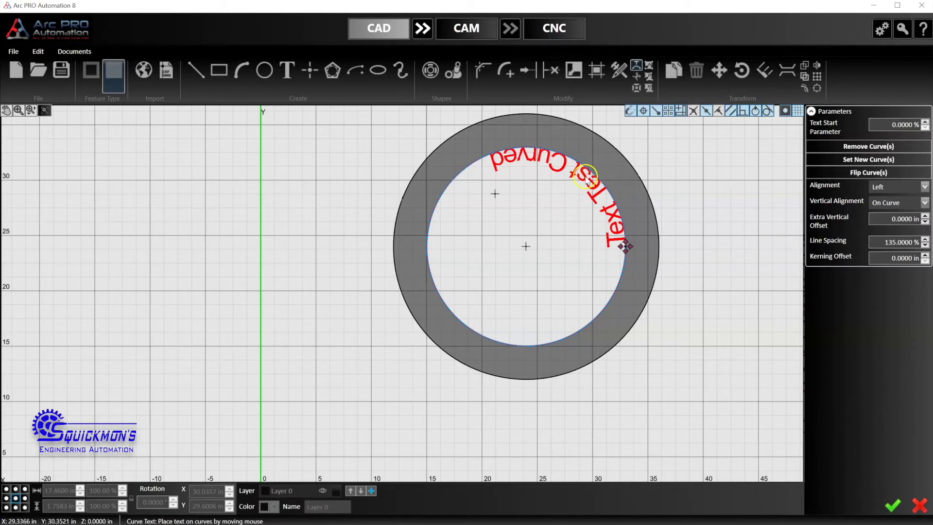
key("Escape")
left_click(585, 209)
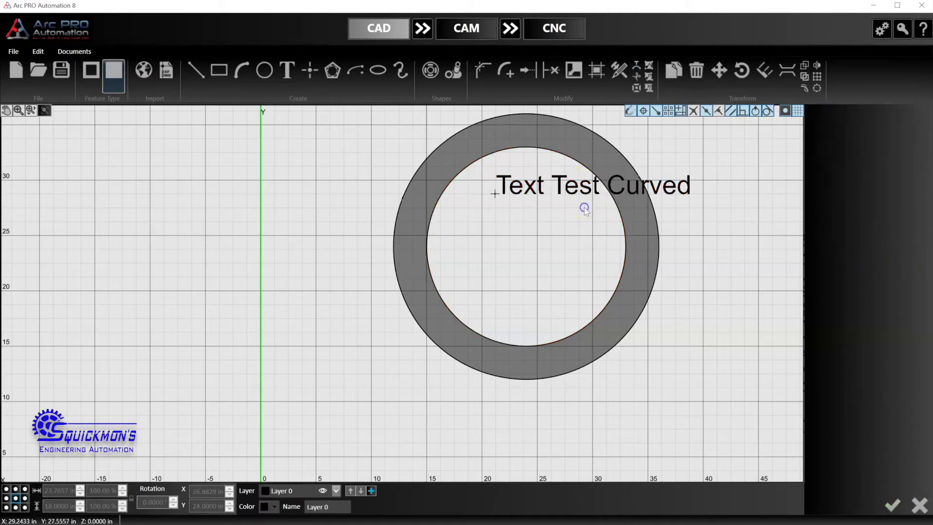
Step: Bend 'Text Test Curved' along the inner circle using Curve Text
left_click(636, 67)
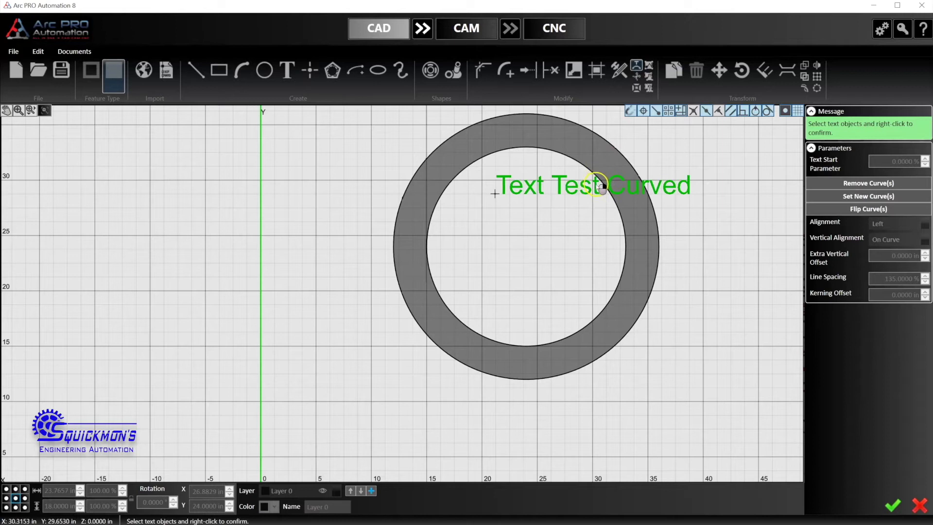
left_click(602, 188)
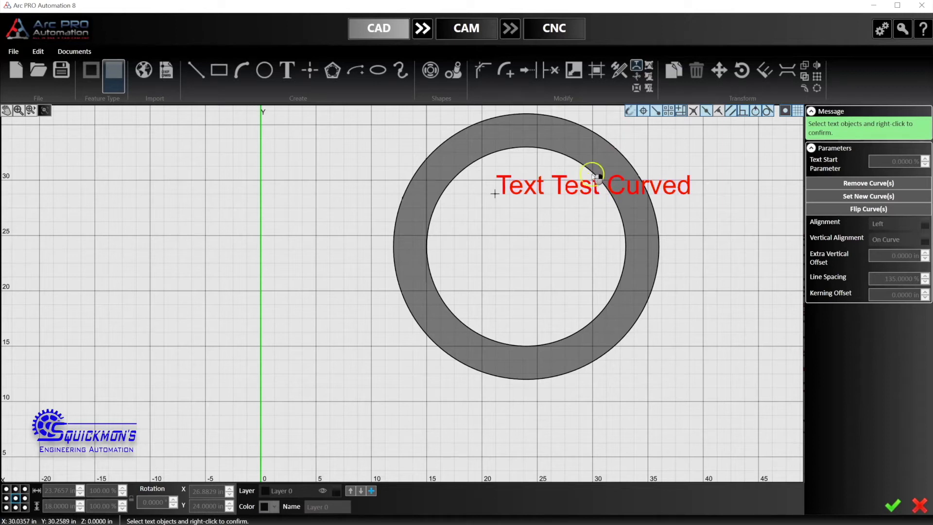
left_click(575, 160)
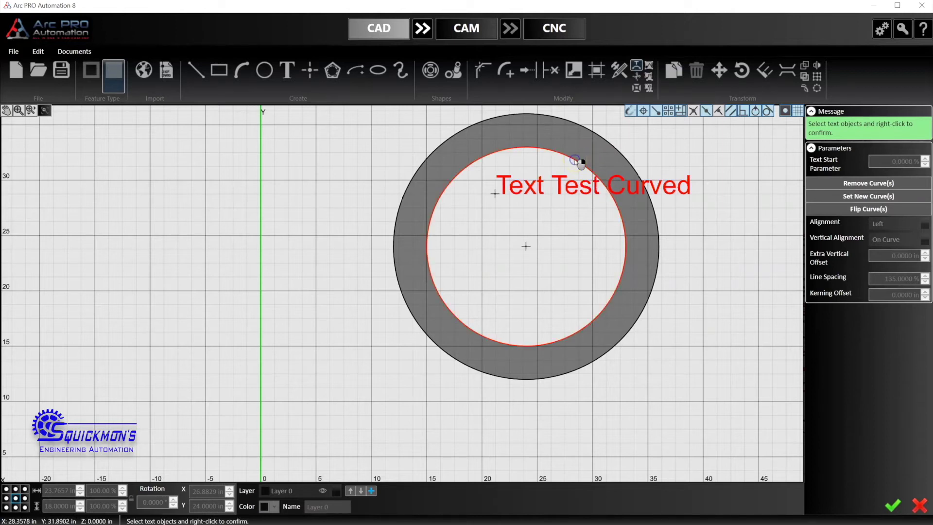
right_click(572, 169)
right_click(577, 171)
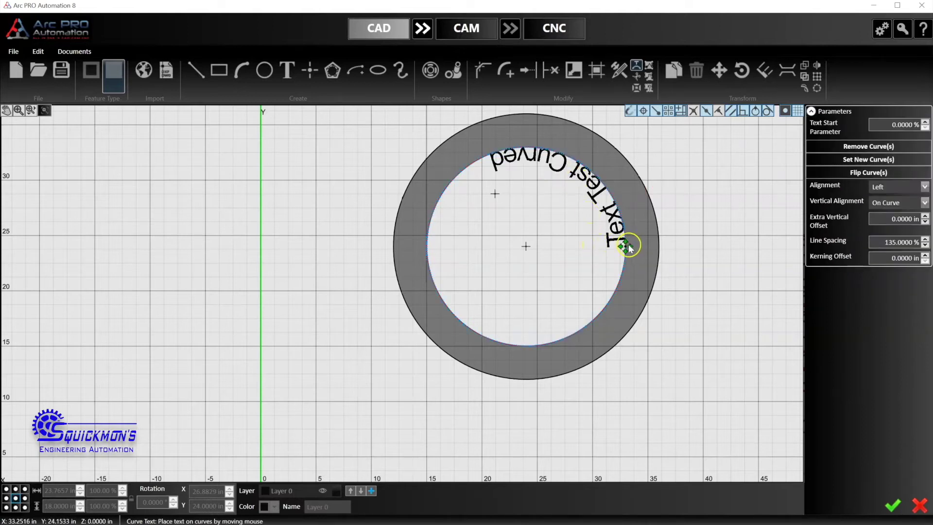
Step: Flip the curved text and slide its start to 59.7655% so it reads upright on top
left_click(874, 173)
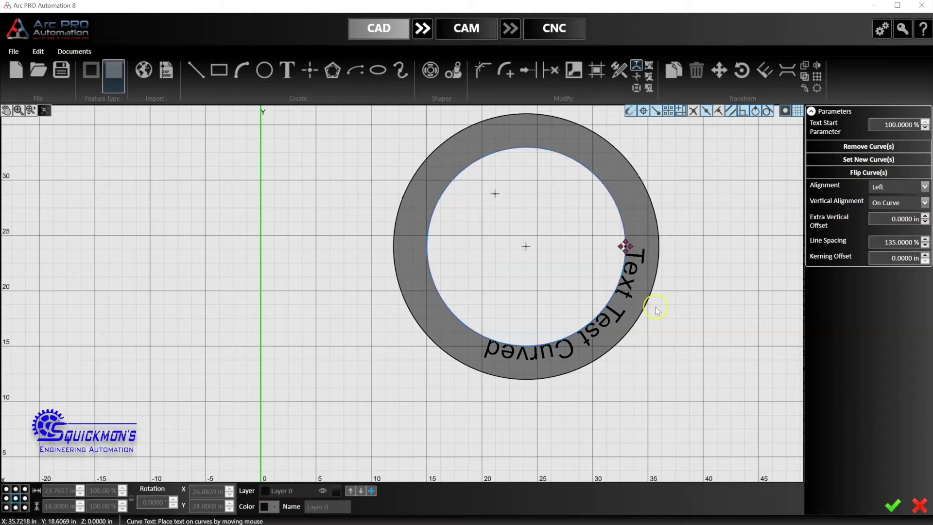
left_click_drag(626, 248, 445, 190)
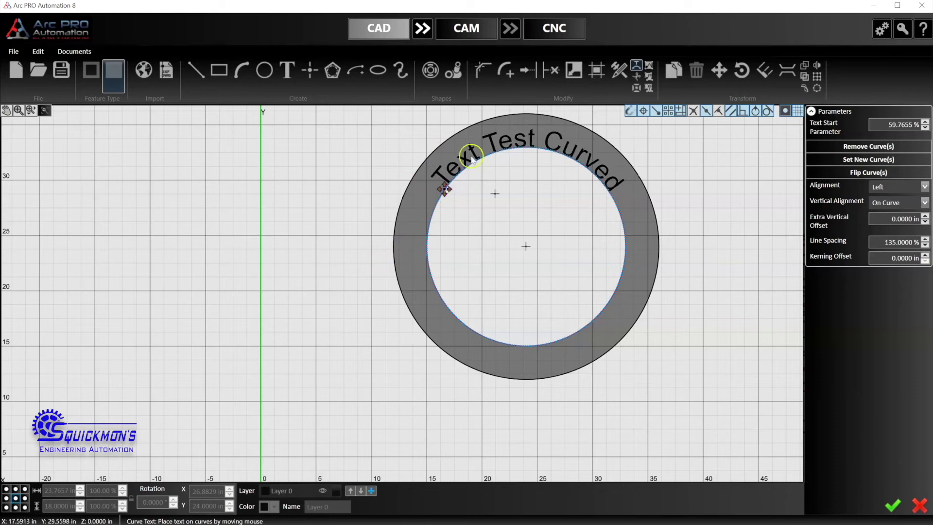
scroll(491, 124, "up", 3)
scroll(514, 113, "up", 3)
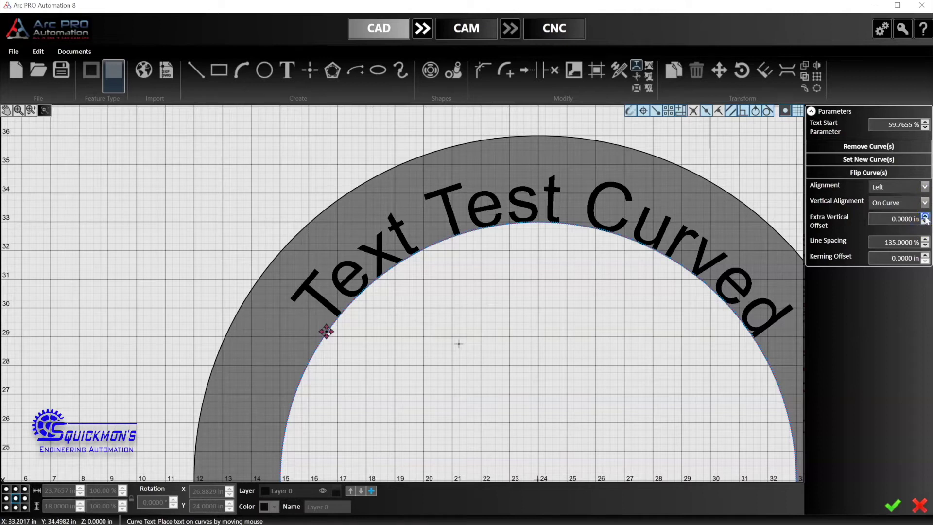
Step: Set the curved text's Extra Vertical Offset to 0.41 in, centring it in the ring band
left_click(925, 217)
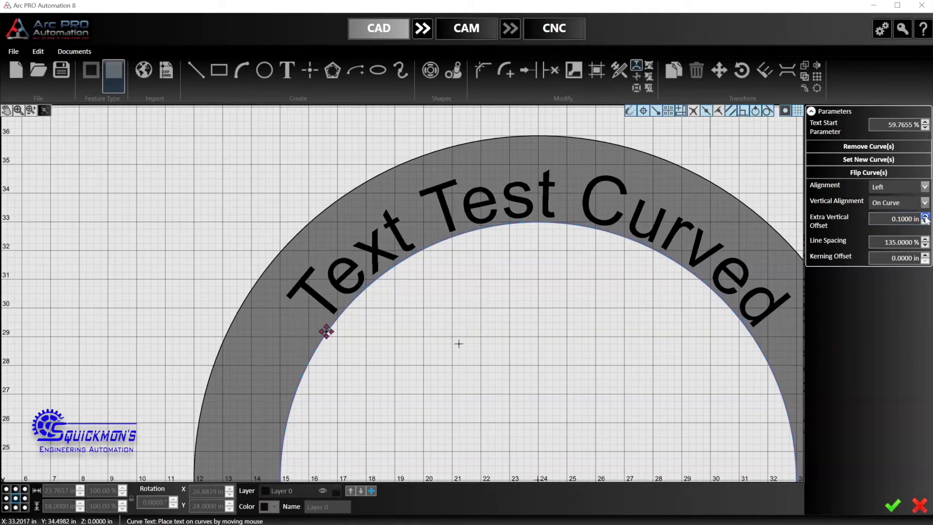
left_click(925, 217)
left_click(925, 217)
left_click(925, 217)
left_click(925, 216)
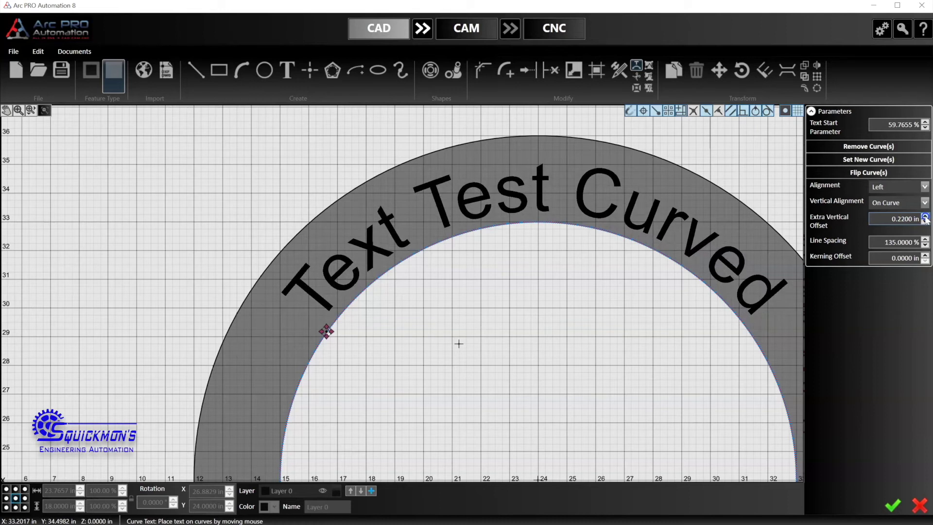
left_click(925, 217)
left_click(925, 216)
left_click(925, 217)
left_click(925, 217)
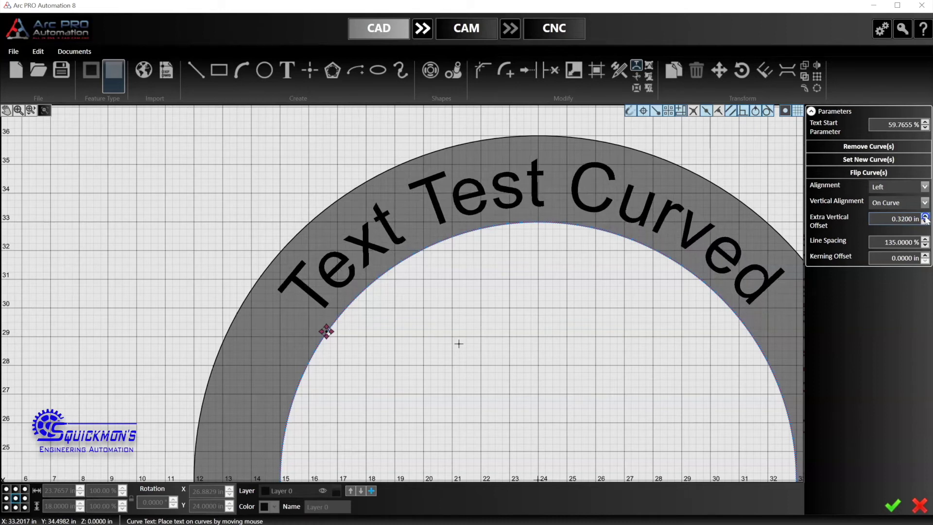
left_click(925, 216)
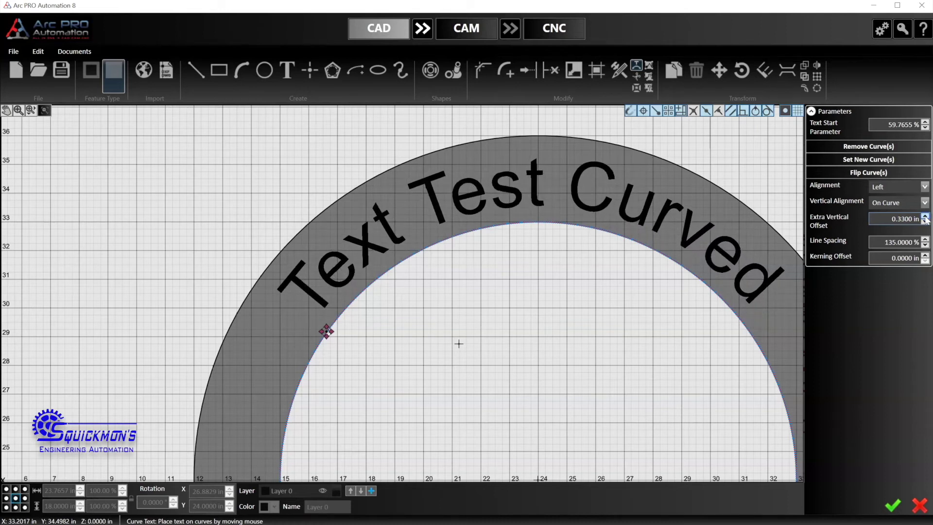
left_click(925, 217)
left_click(925, 216)
left_click(925, 217)
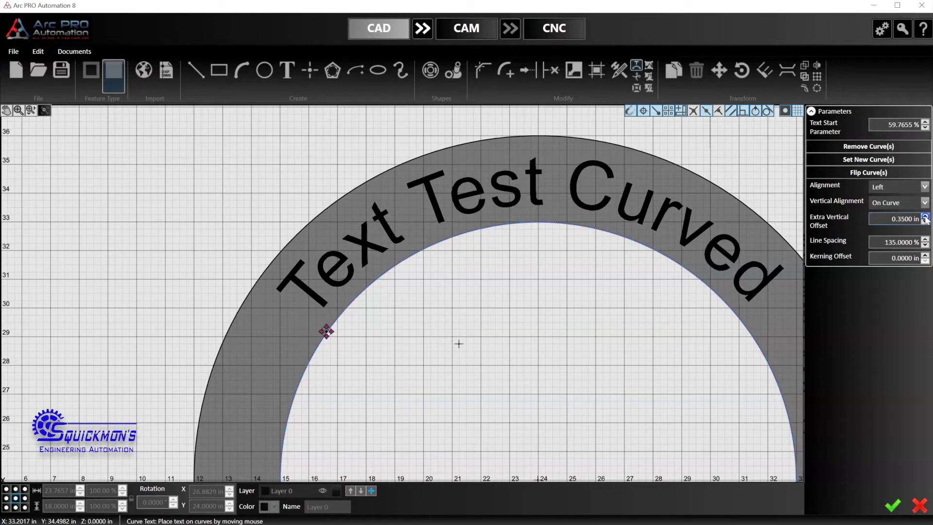
left_click(925, 217)
left_click(925, 216)
left_click(925, 216)
left_click(925, 217)
left_click(925, 217)
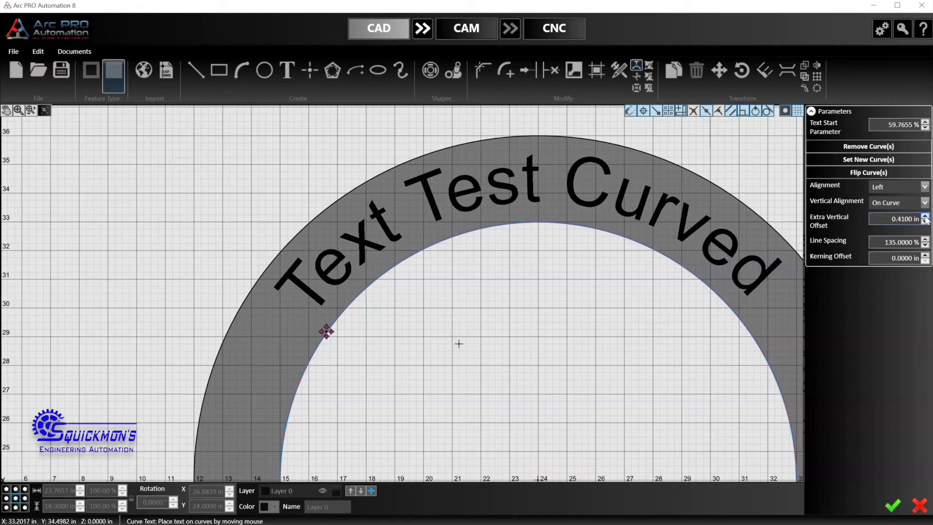
left_click(925, 216)
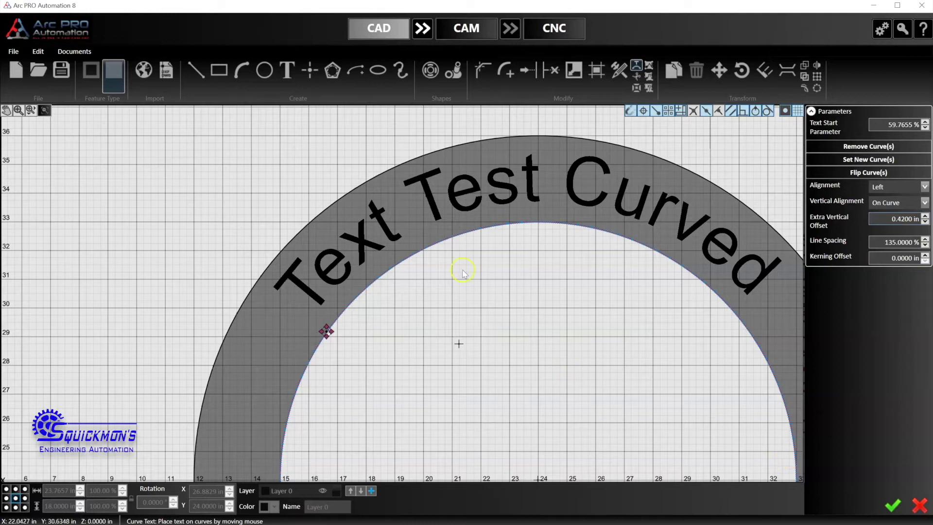
left_click(925, 221)
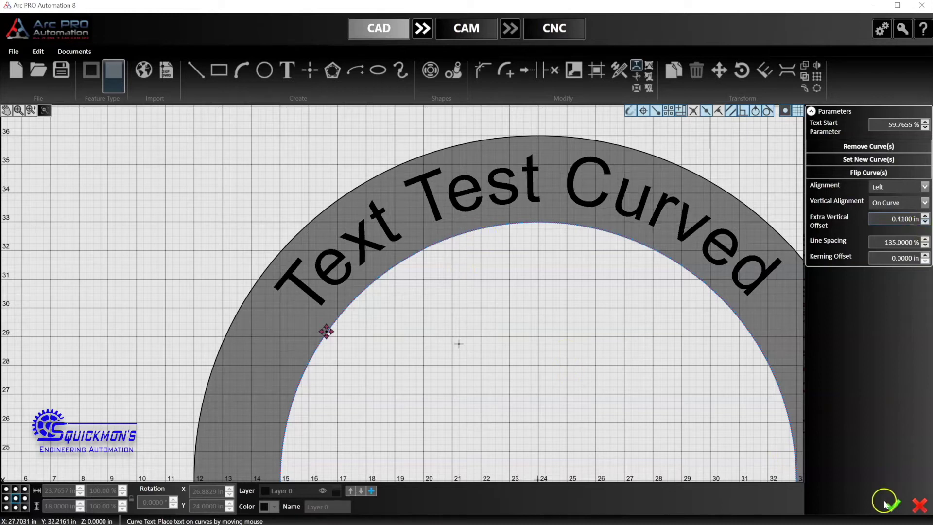
Step: Commit the curved text and explode it into outlined letter shapes
left_click(892, 507)
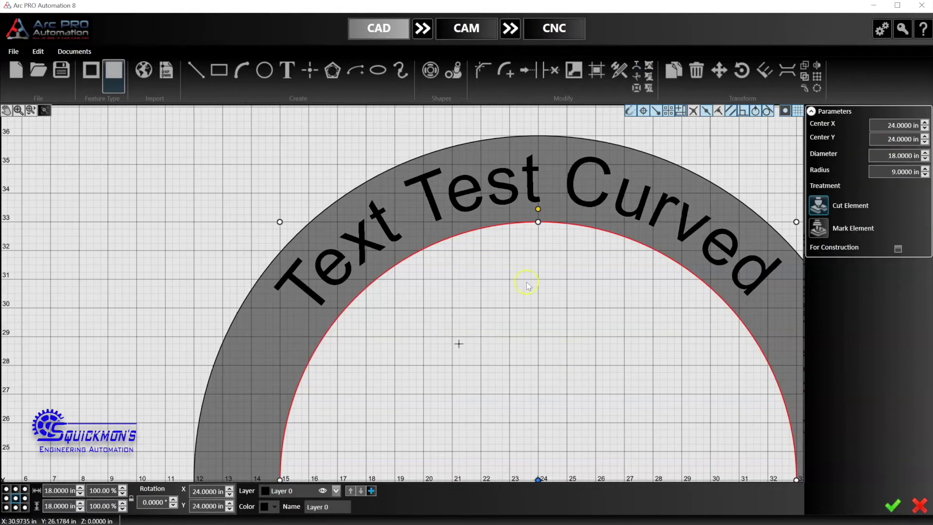
left_click(572, 187)
left_click(582, 188)
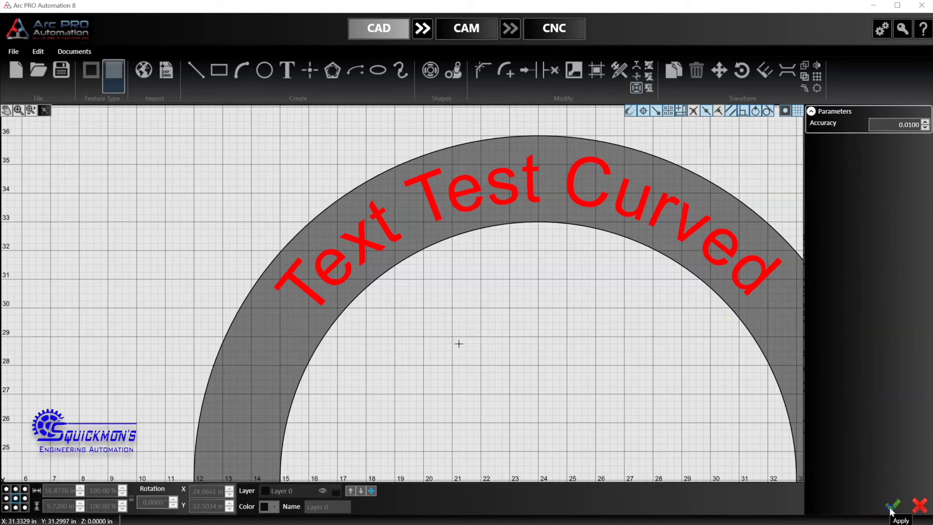
left_click(524, 288)
scroll(522, 272, "down", 2)
scroll(523, 254, "down", 4)
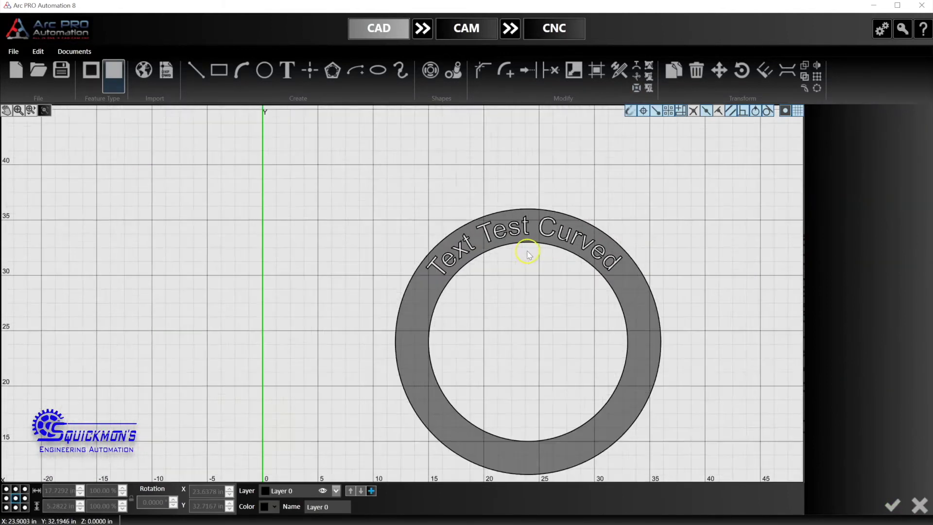
scroll(534, 225, "up", 4)
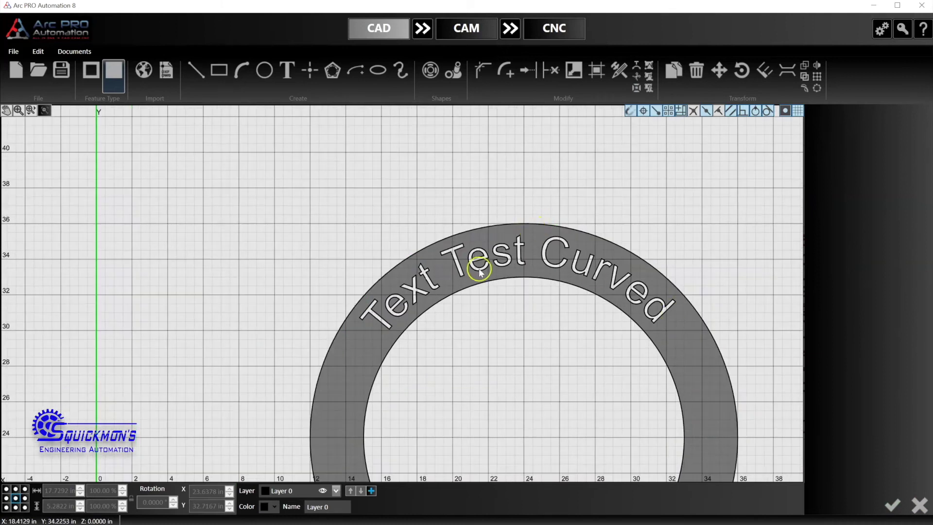
scroll(483, 252, "up", 3)
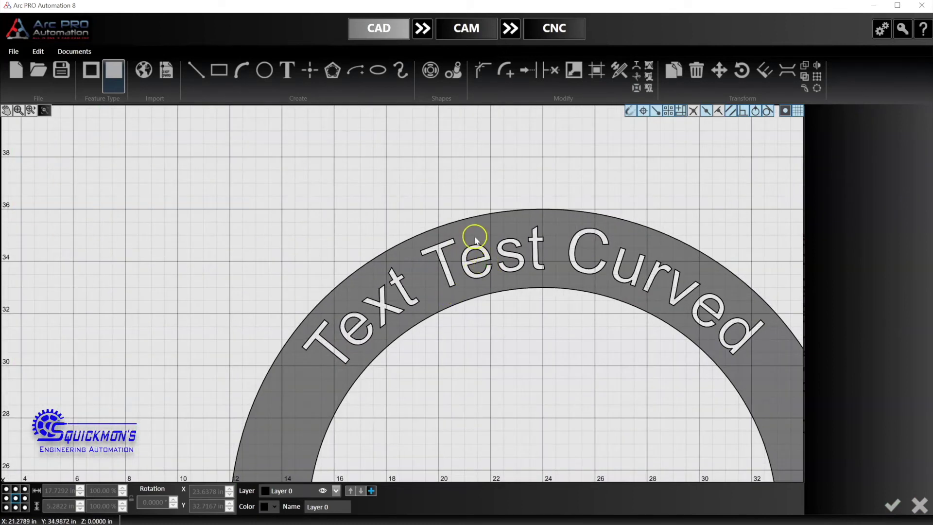
scroll(466, 253, "down", 2)
scroll(476, 258, "up", 3)
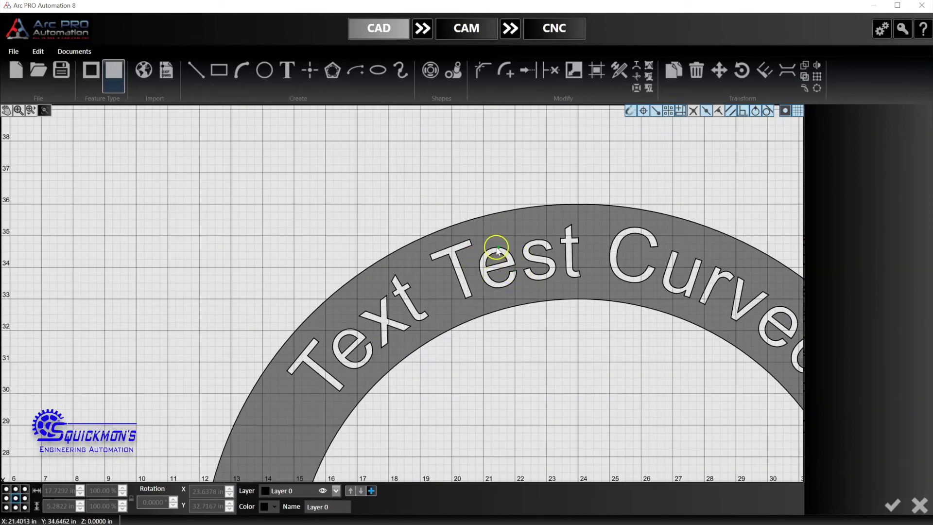
Step: Add 0.1-inch stencil bridges across the e of Test and the e of Text
left_click(791, 67)
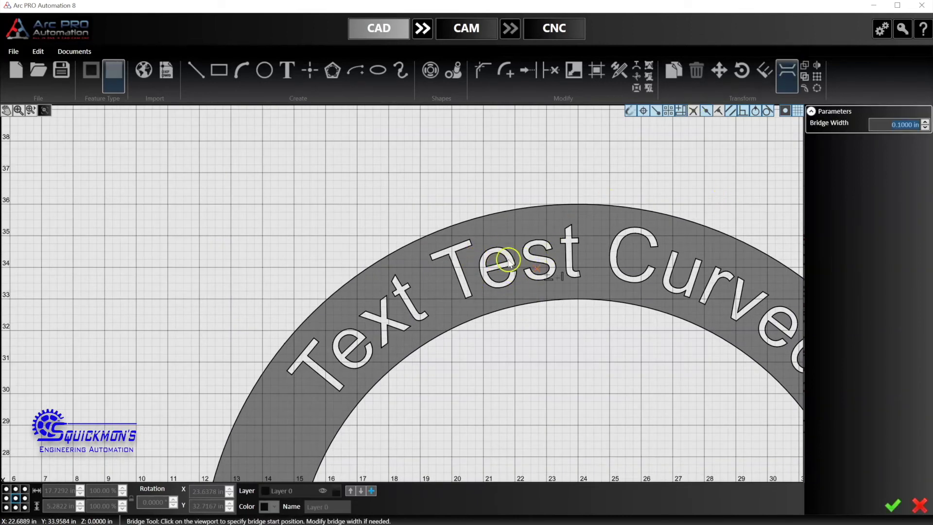
scroll(500, 262, "up", 3)
left_click(484, 232)
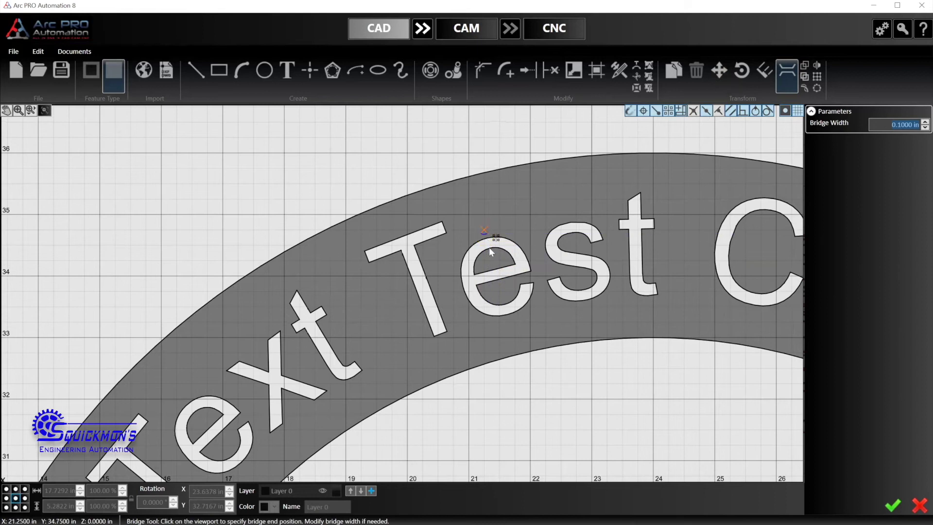
left_click(500, 285)
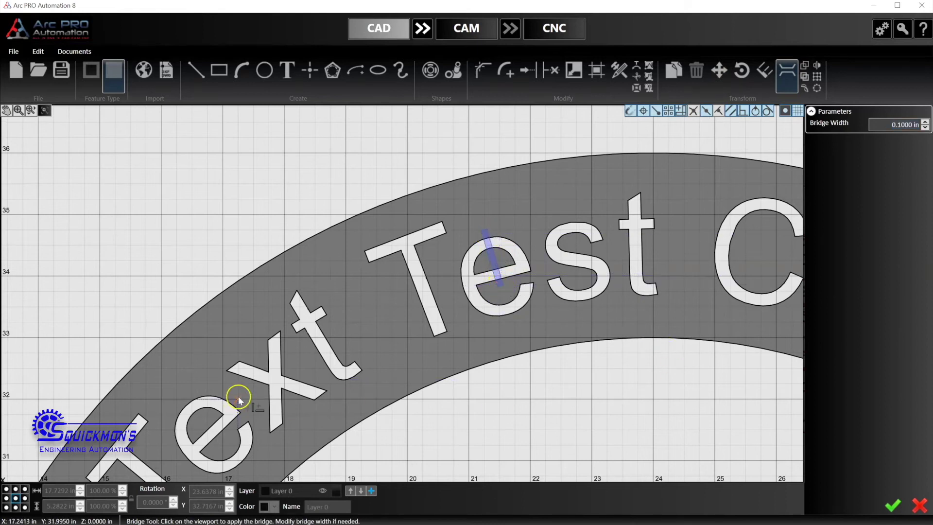
left_click(183, 409)
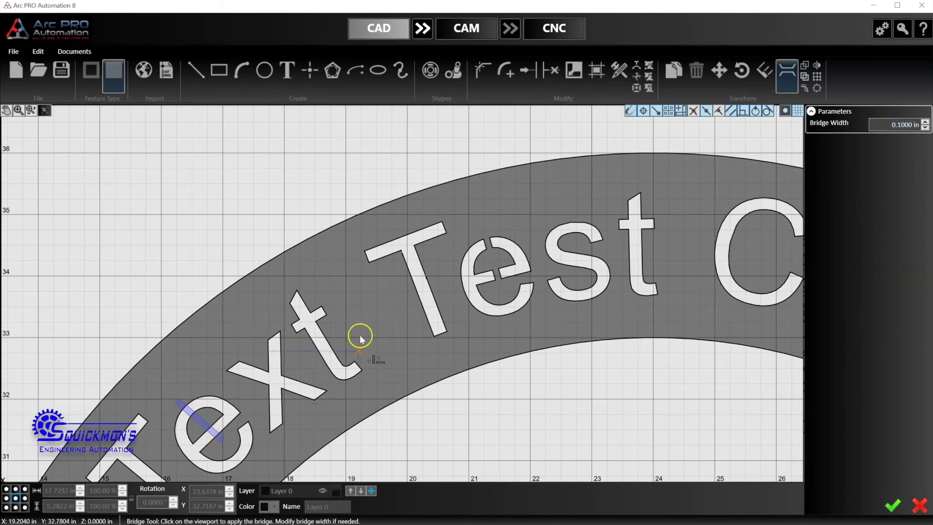
scroll(358, 334, "down", 4)
scroll(736, 362, "up", 5)
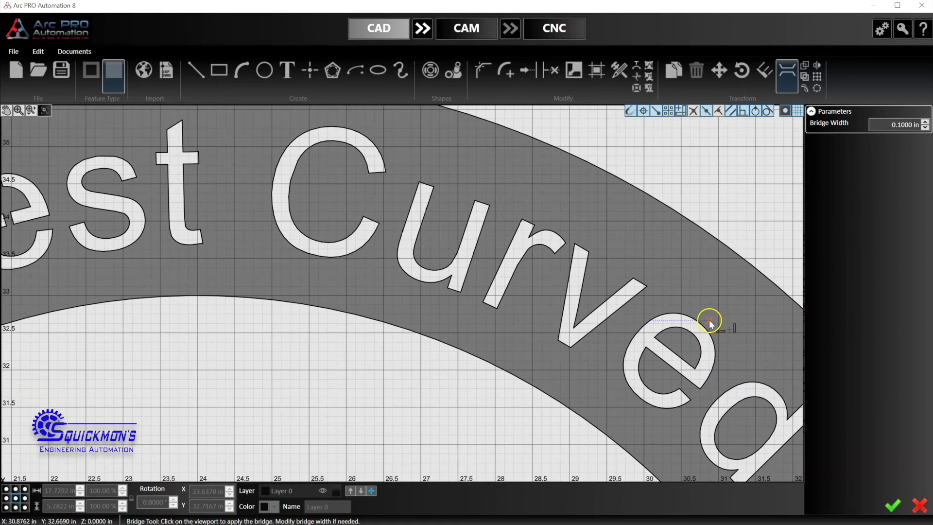
Step: Bridge the enclosed loops of the e and d in Curved
left_click(707, 323)
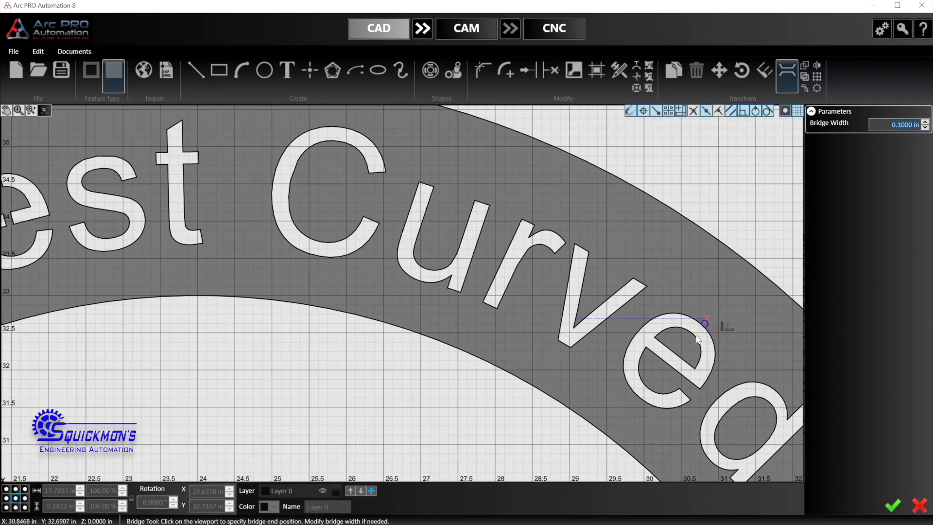
left_click(666, 369)
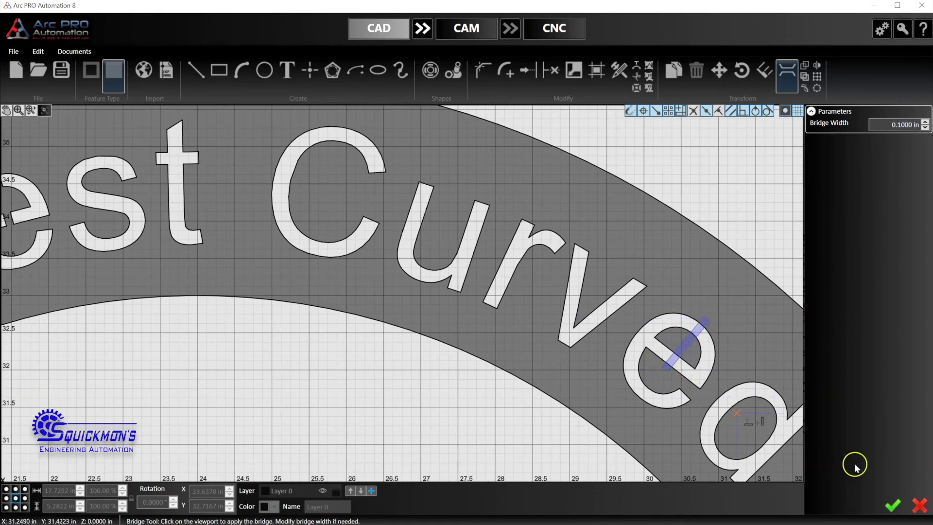
left_click(792, 402)
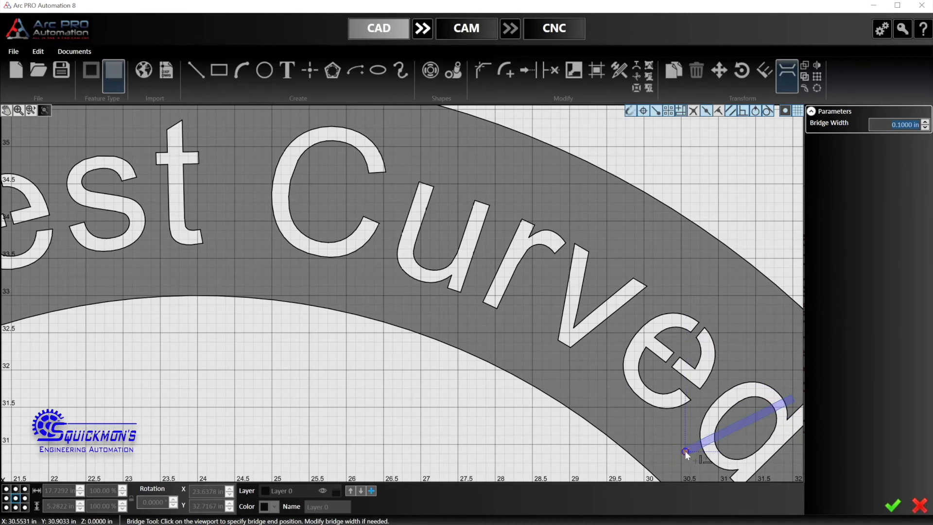
left_click(685, 451)
scroll(658, 355, "down", 1)
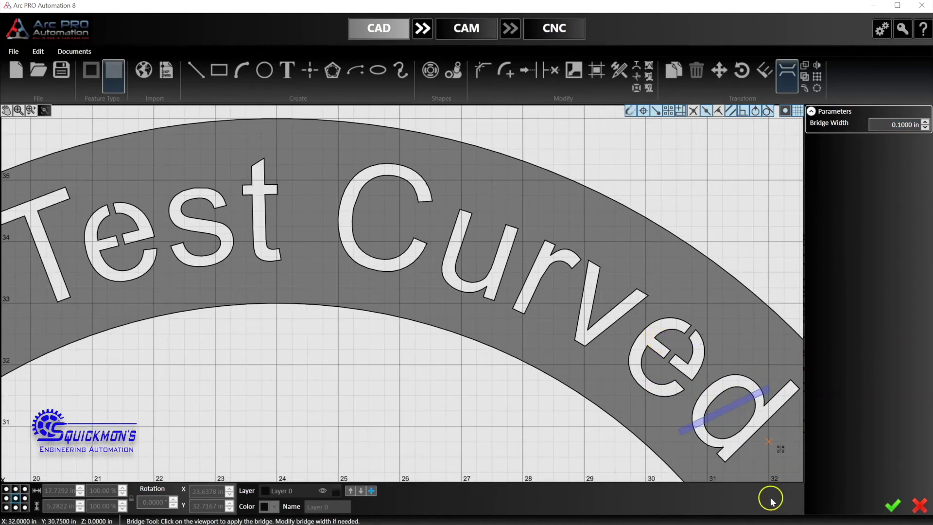
left_click(892, 505)
scroll(626, 257, "down", 3)
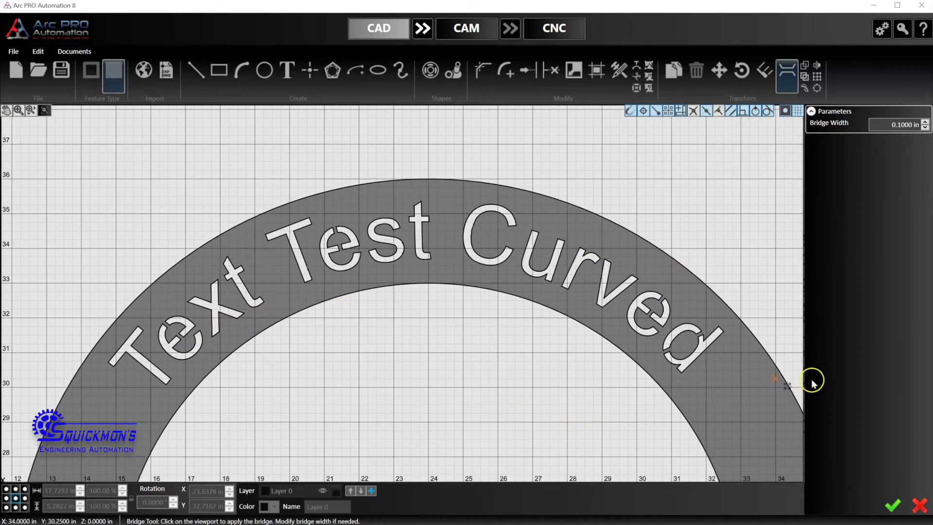
Step: Exit the Bridge tool and zoom out to show the whole stencilled ring
key("Escape")
scroll(531, 278, "down", 1)
scroll(531, 278, "down", 5)
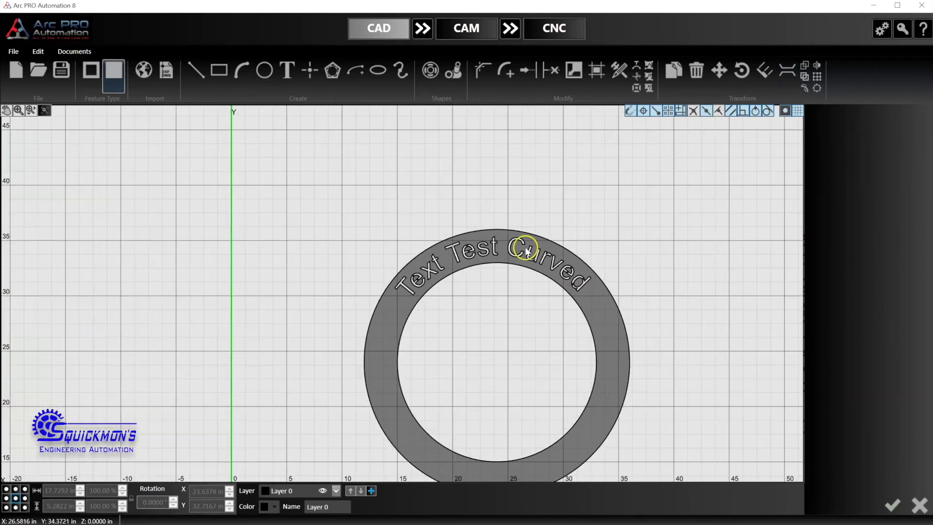
scroll(539, 426, "up", 2)
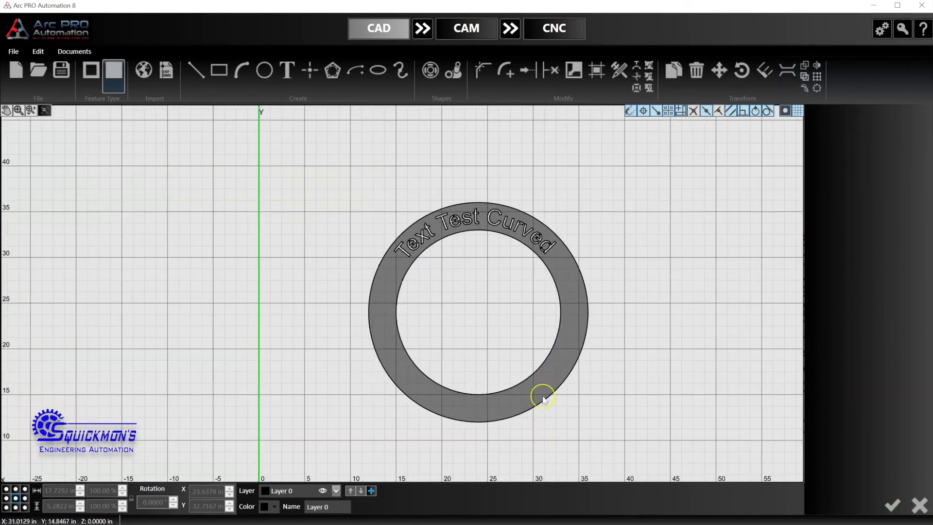